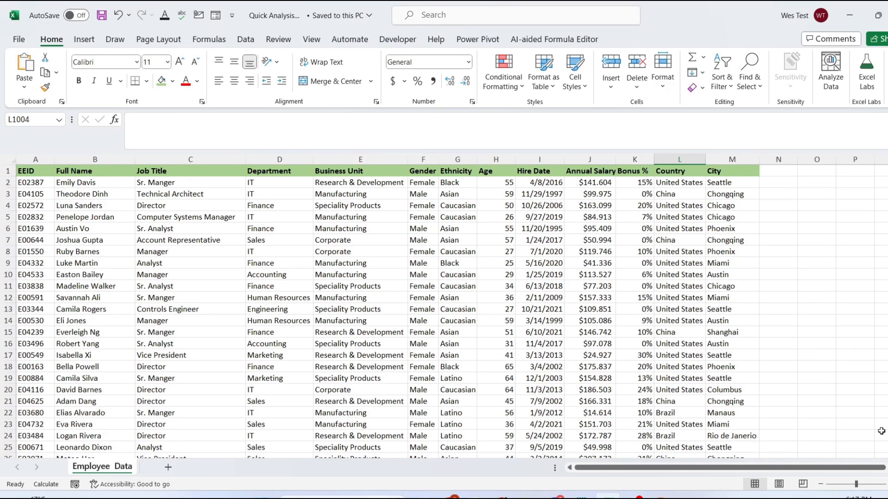
Select the whole employee table from A1 and browse its Quick Analysis chart, totals, table and sparkline options.
left_click(23, 171)
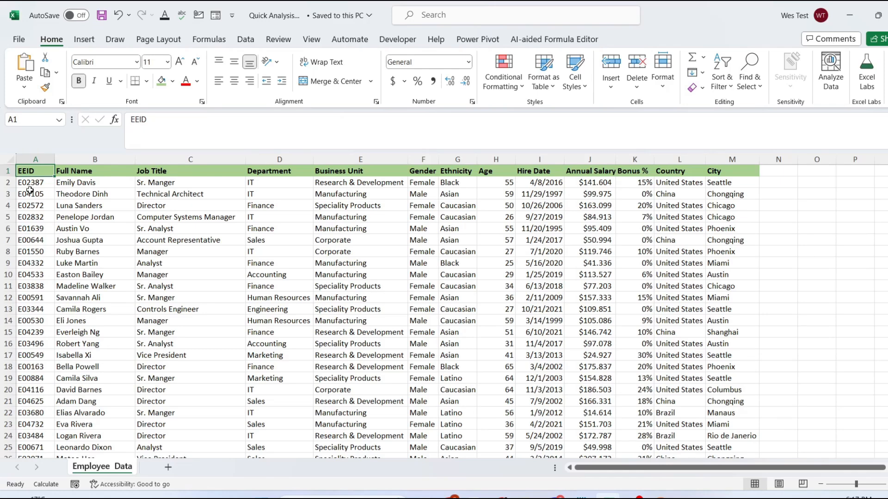
key("ctrl+shift+End")
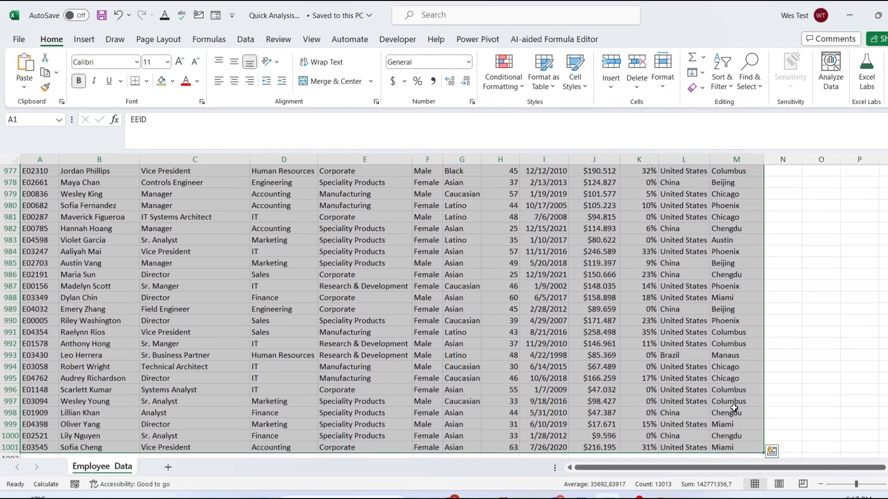
scroll(703, 409, "down", 1)
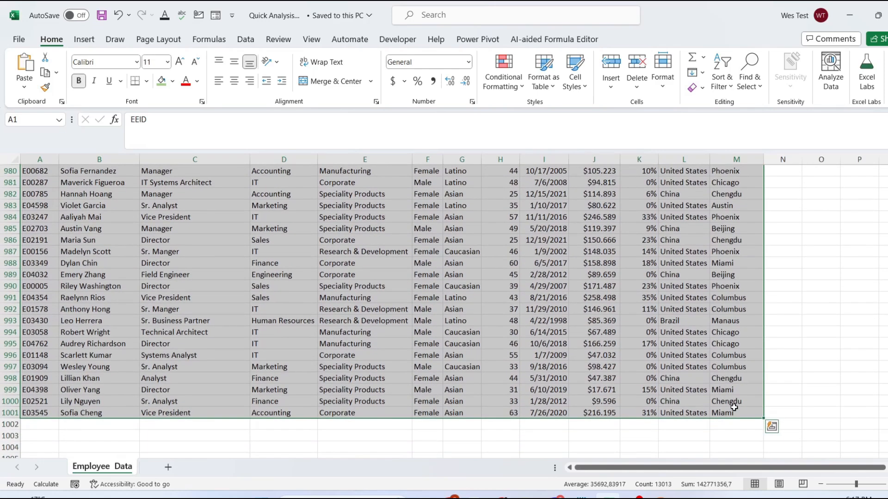
left_click(771, 426)
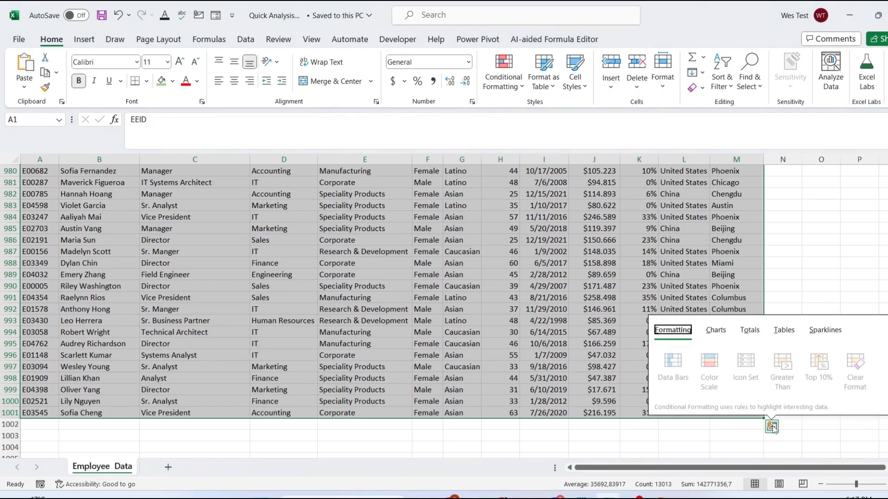
left_click(716, 331)
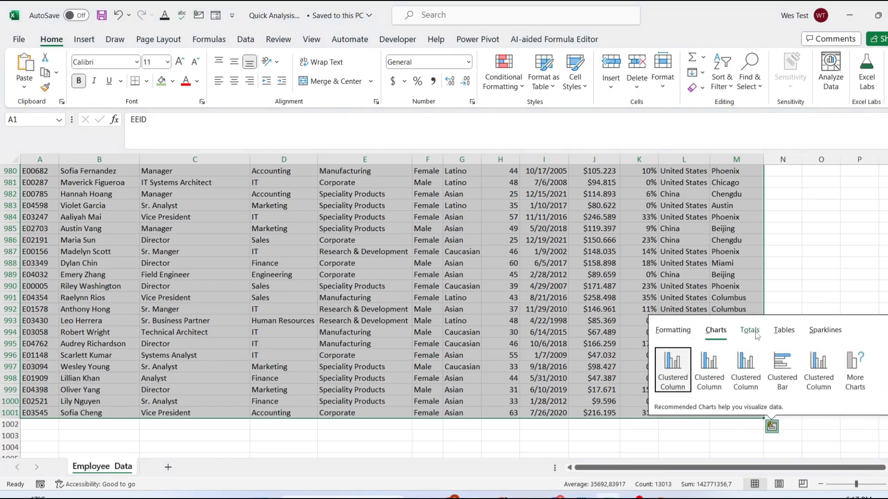
left_click(761, 331)
left_click(783, 330)
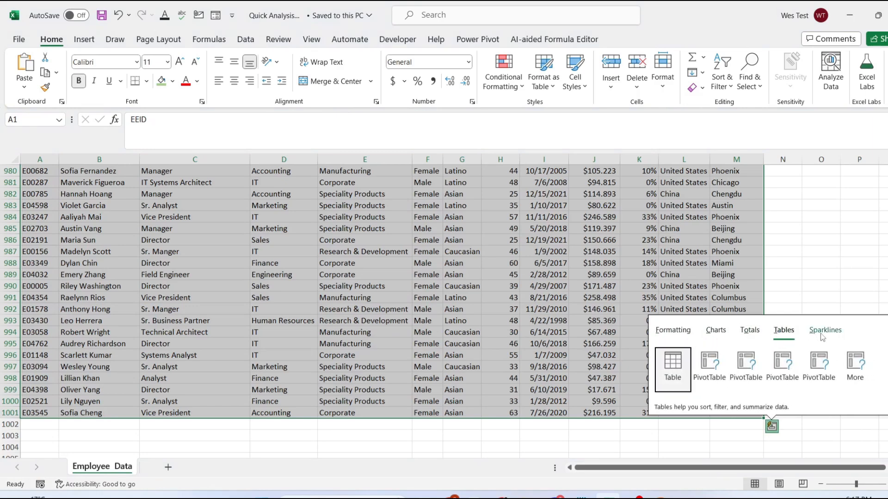
left_click(822, 333)
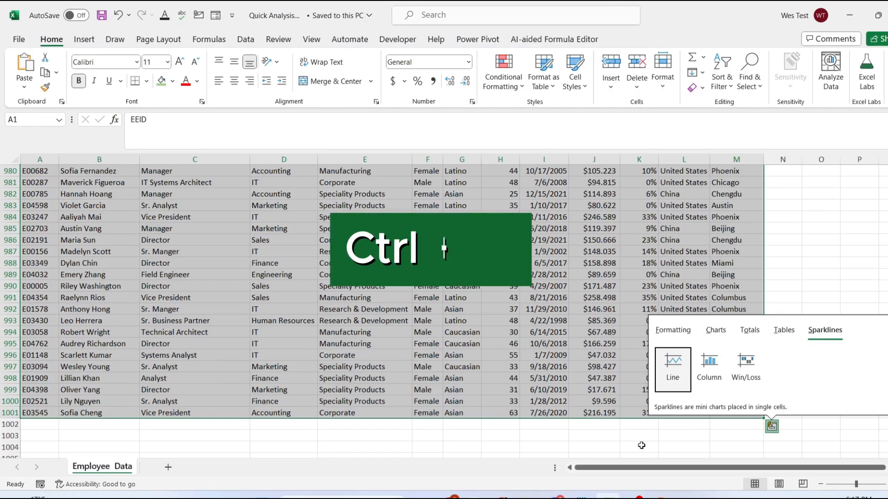
left_click(657, 428)
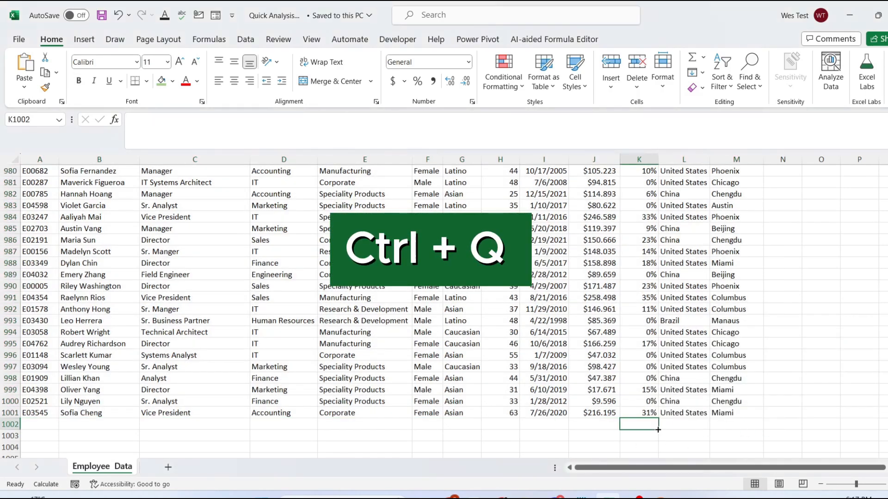
left_click(667, 415)
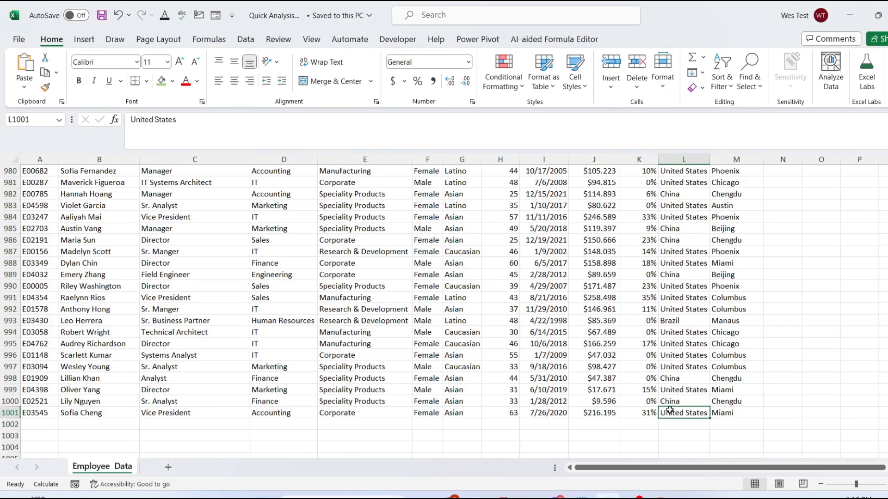
left_click_drag(886, 441, 886, 173)
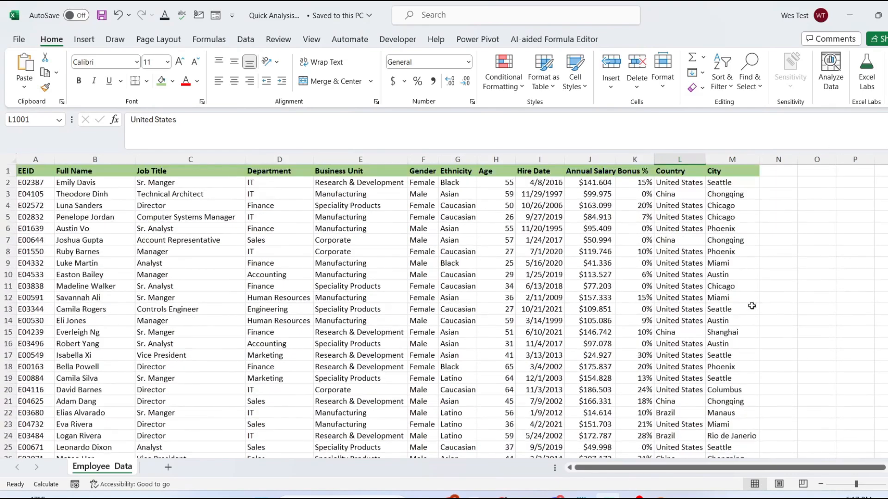
Make sure Show Quick Analysis options on selection is enabled in the general program options.
left_click(9, 43)
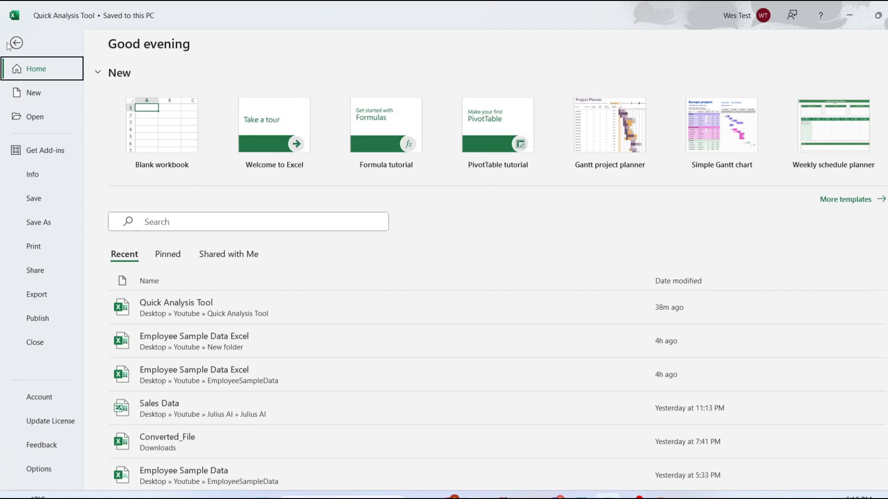
left_click(40, 468)
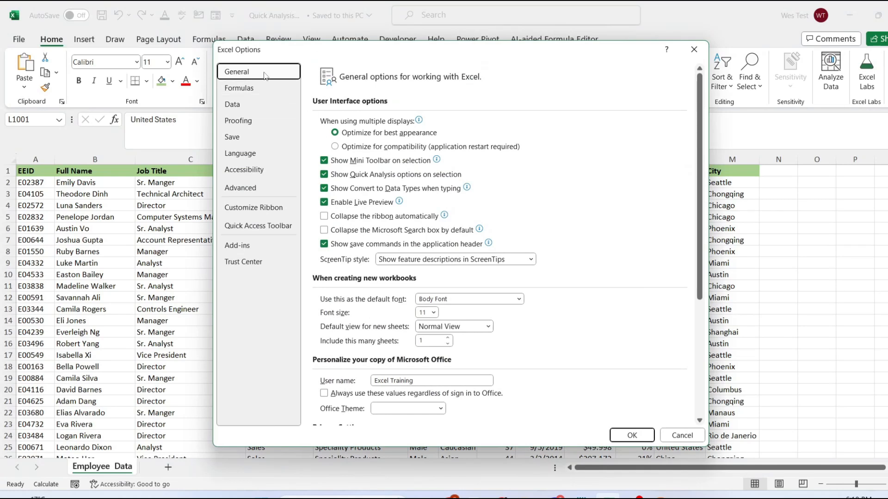
left_click(324, 176)
left_click(324, 175)
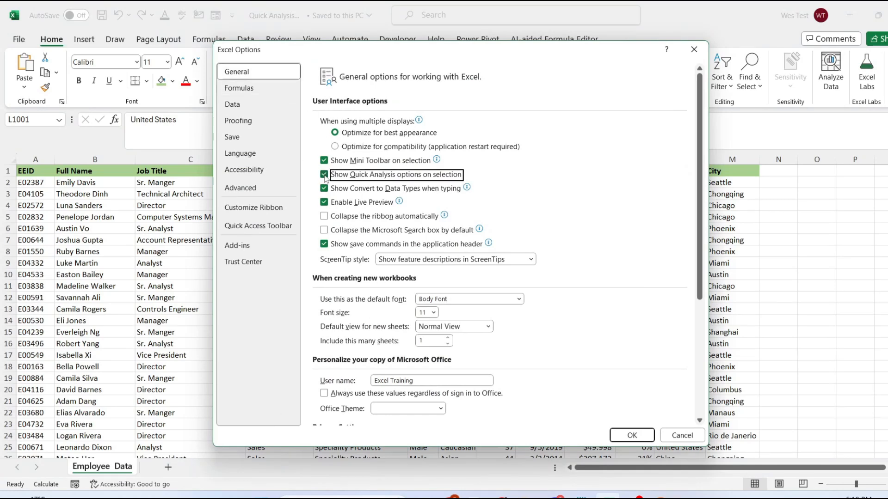
left_click(633, 435)
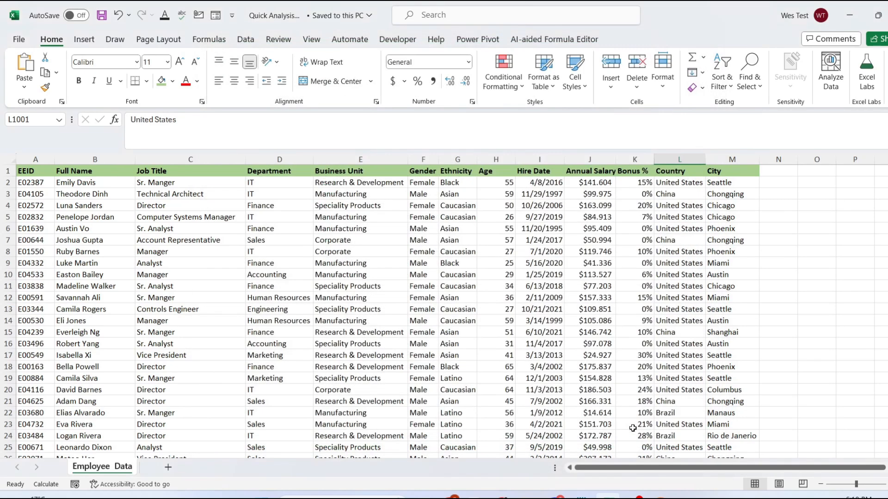
Select the entire employee dataset again and open Quick Analysis for it.
left_click(36, 171)
key("ctrl+shift+End")
scroll(836, 398, "down", 2)
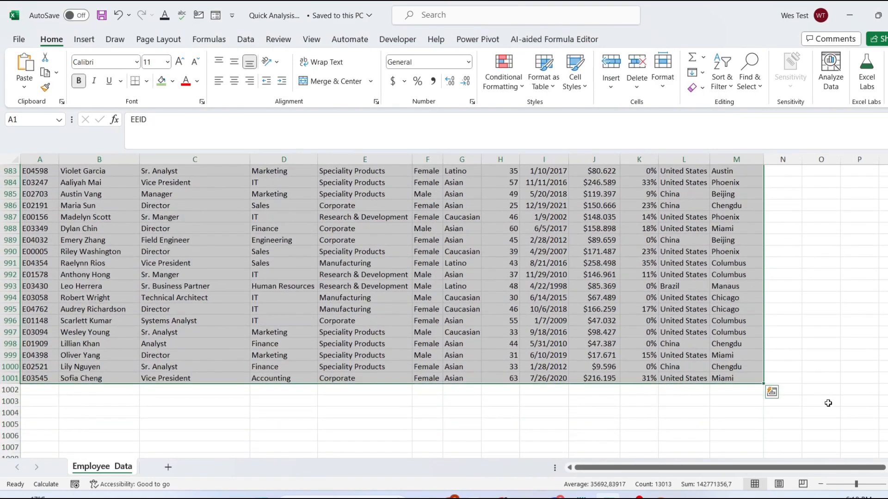
left_click(771, 392)
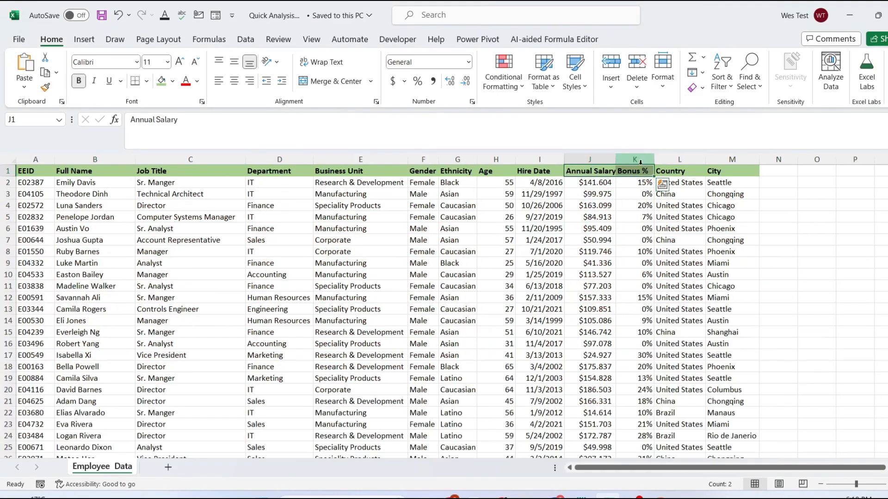
Check the Quick Analysis formatting options for the Annual Salary and Bonus % columns, previewing Greater Than.
key("ctrl+shift+Down")
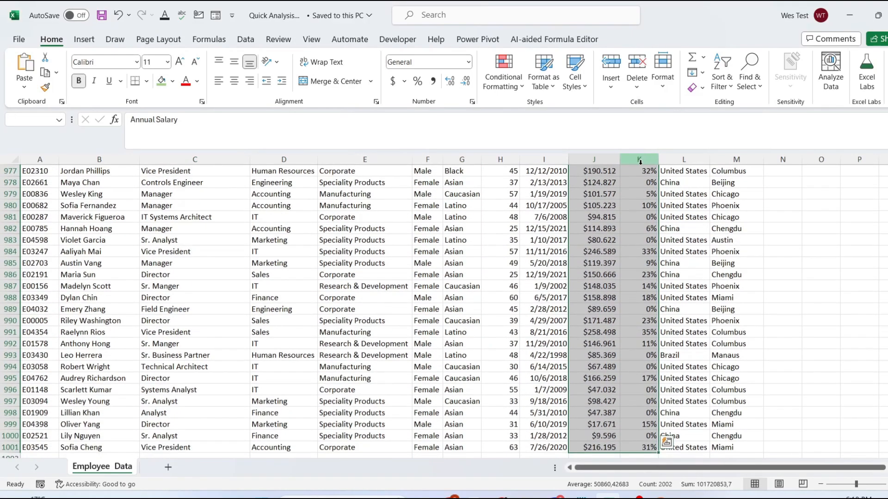
scroll(656, 324, "down", 3)
left_click(665, 356)
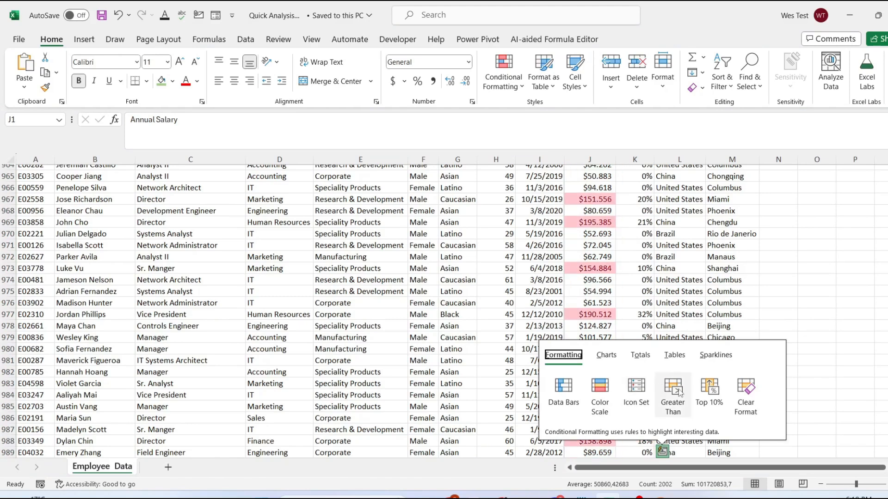
left_click(717, 273)
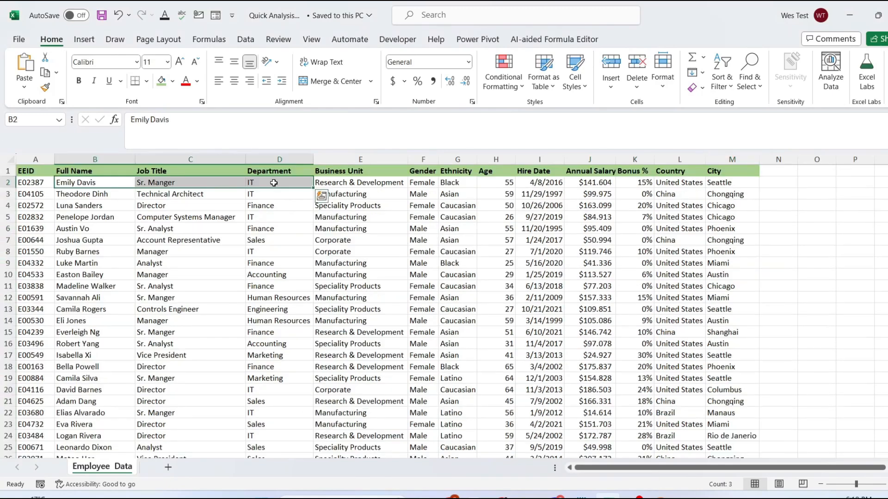
Check the Quick Analysis formatting options for the text data in the Full Name, Job Title and Department columns.
key("ctrl+shift+Down")
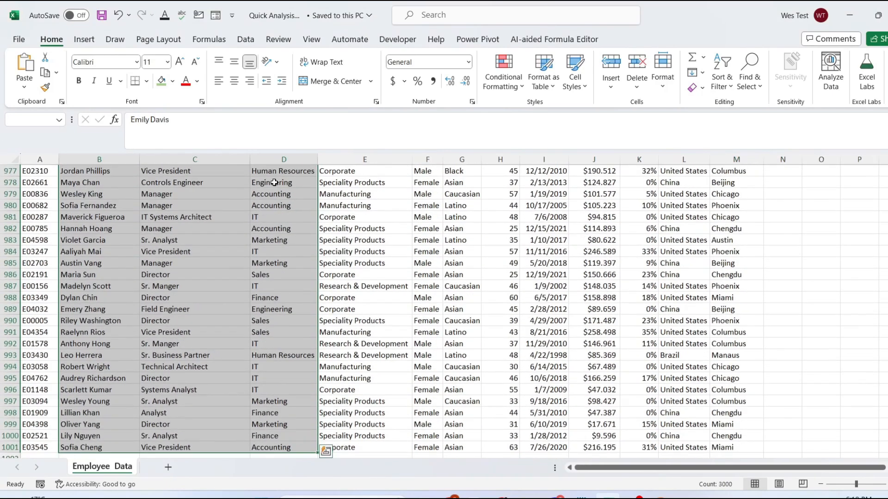
left_click(325, 450)
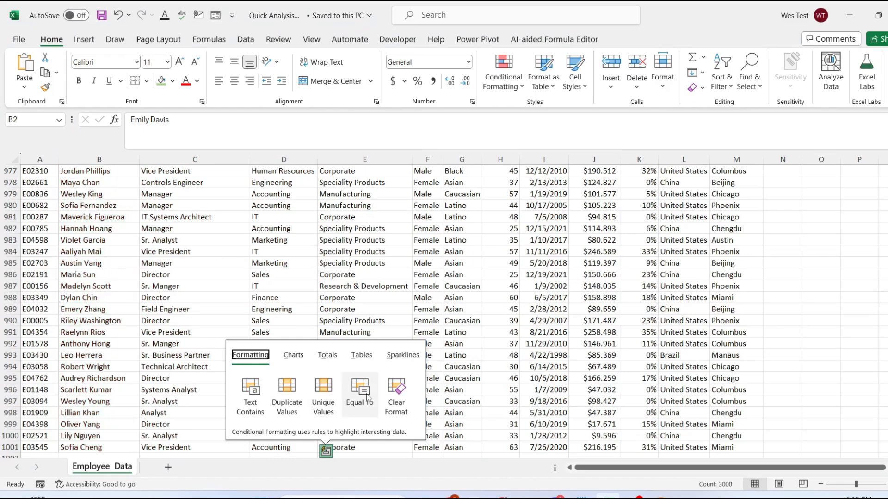
left_click(675, 319)
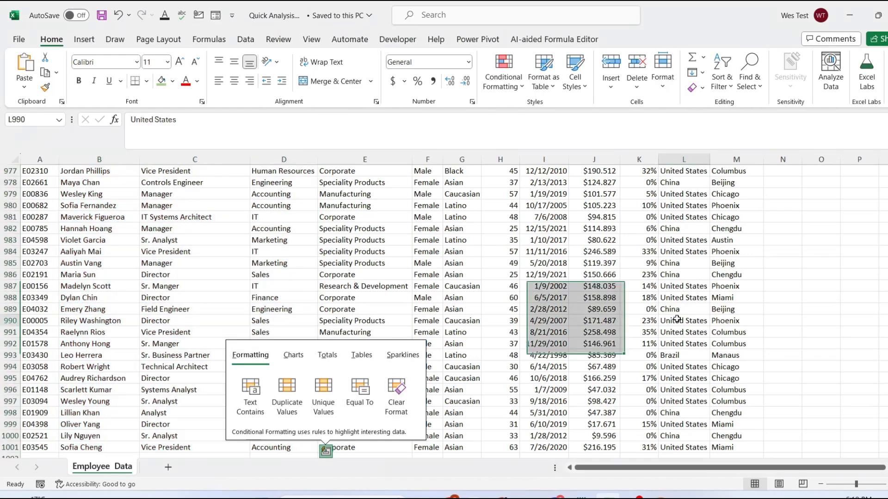
Select the Hire Date column from its header to the last record and open its Quick Analysis options.
key("ctrl+Home")
left_click(526, 171)
key("ctrl+shift+Down")
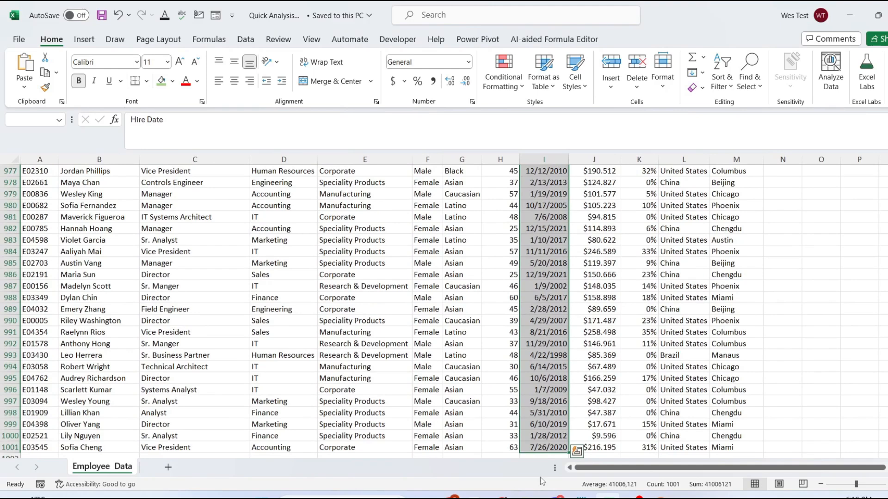
left_click(577, 451)
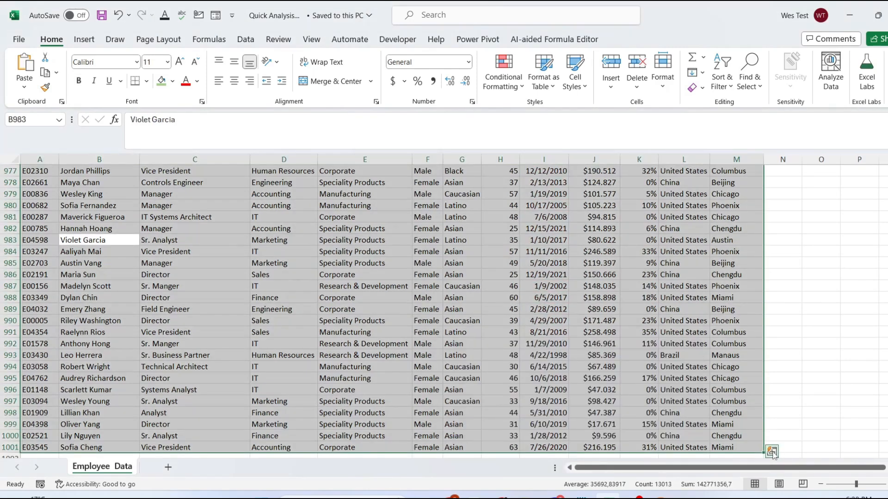
Insert the recommended clustered column chart of Sum of Annual Salary by Department from the full dataset and move it to about row 10.
left_click(771, 451)
left_click(713, 358)
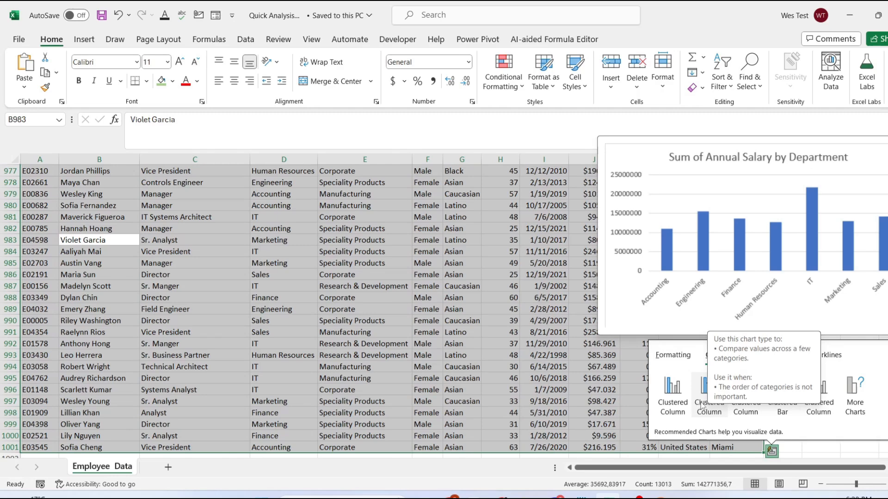
left_click(702, 405)
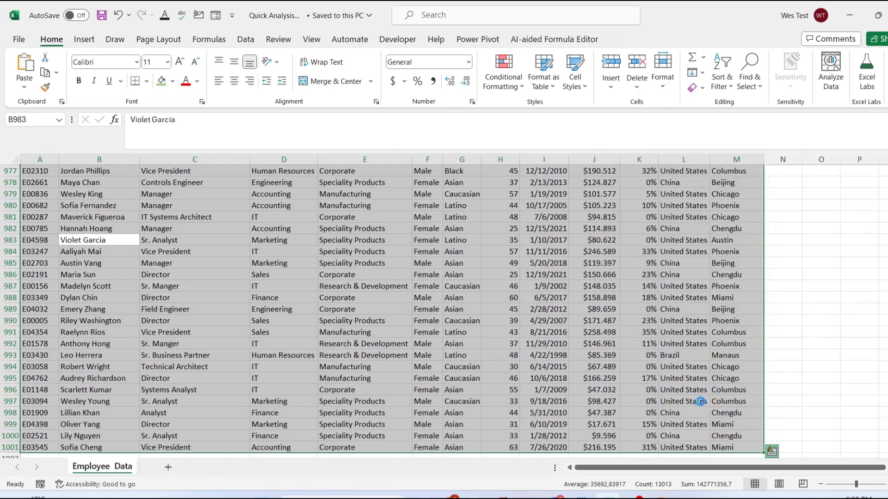
left_click_drag(567, 379, 264, 424)
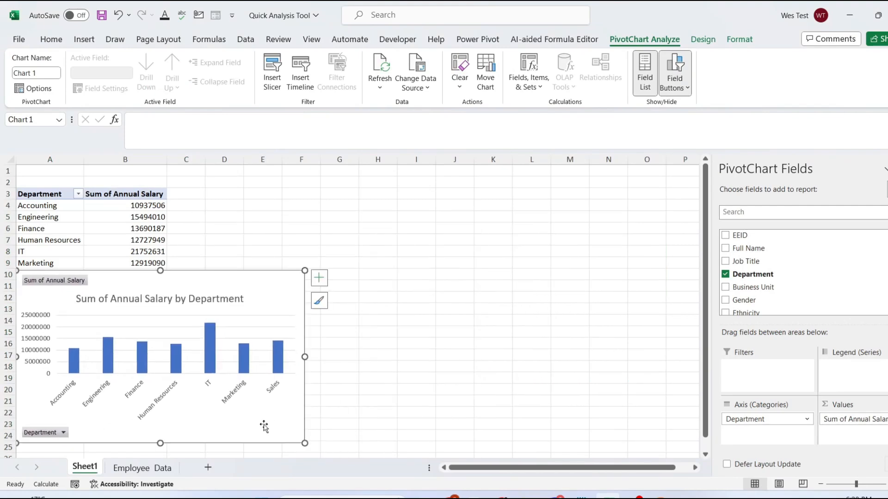
Add an Average total beneath the Annual Salary column on the Employee Data sheet using Quick Analysis.
left_click(142, 468)
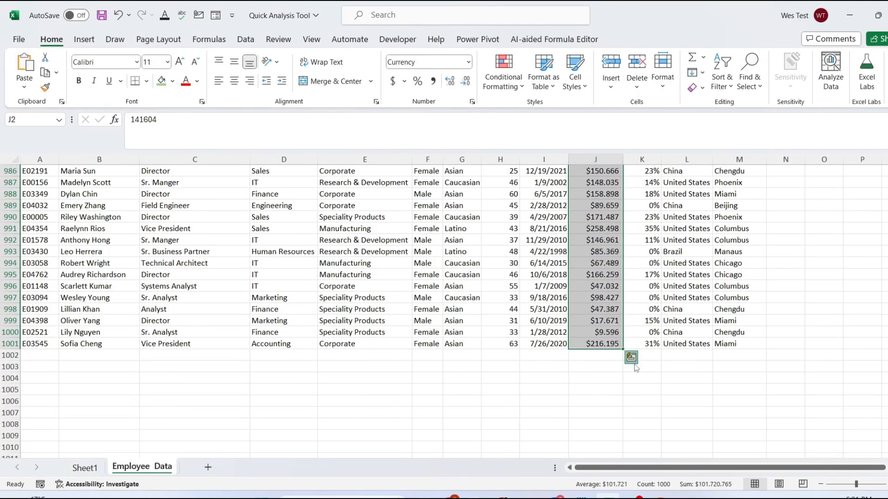
left_click(632, 360)
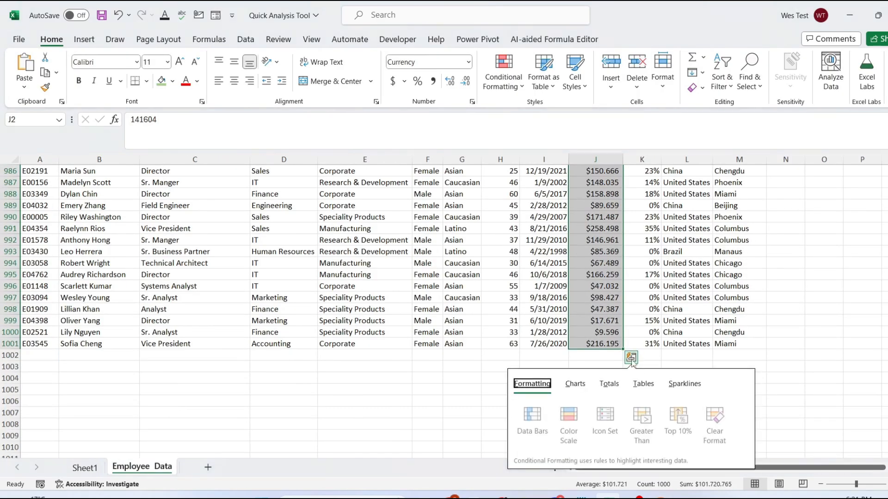
left_click(609, 388)
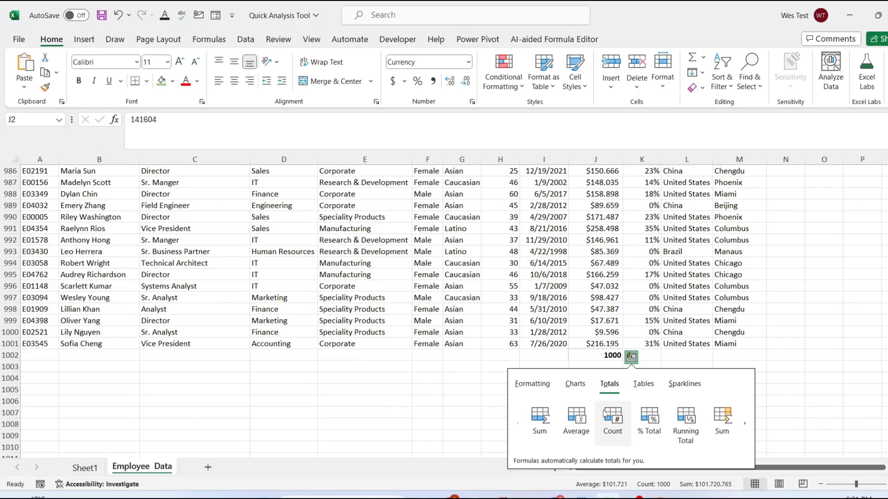
left_click(577, 424)
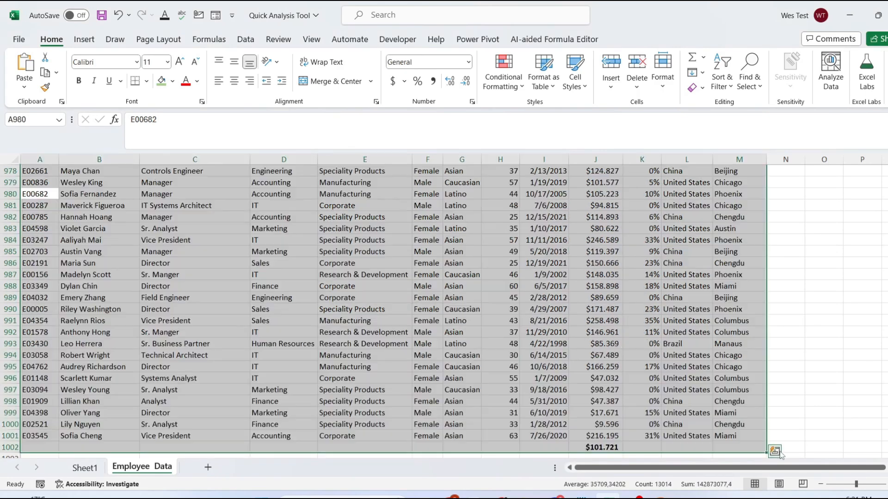
Preview the suggested PivotTables for the full dataset and insert the one showing Sum of Annual Salary by Country.
left_click(775, 451)
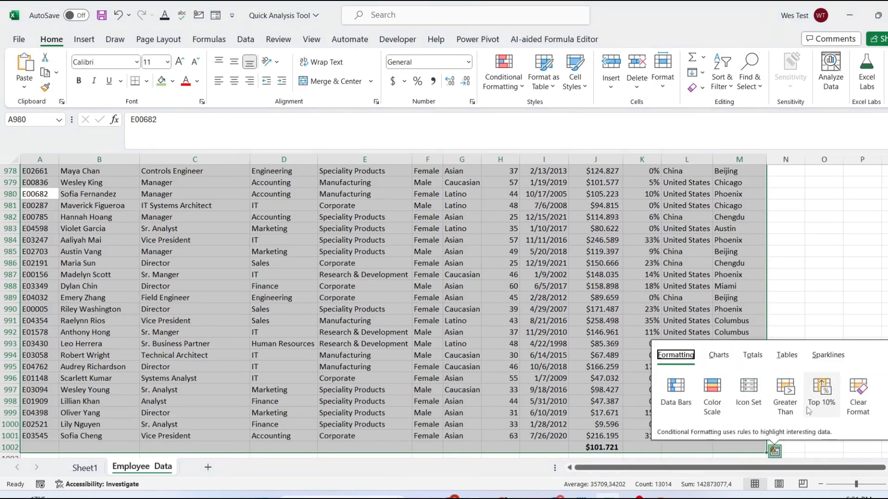
left_click(786, 355)
mouse_move(713, 404)
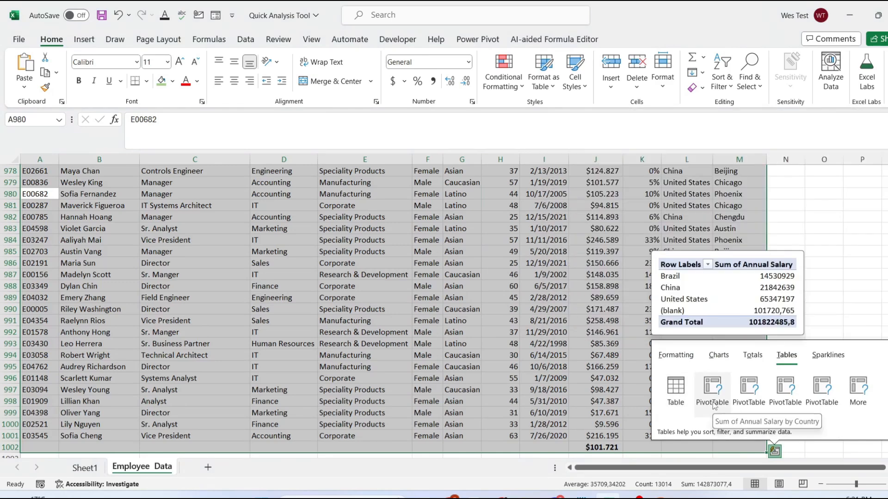
mouse_move(746, 402)
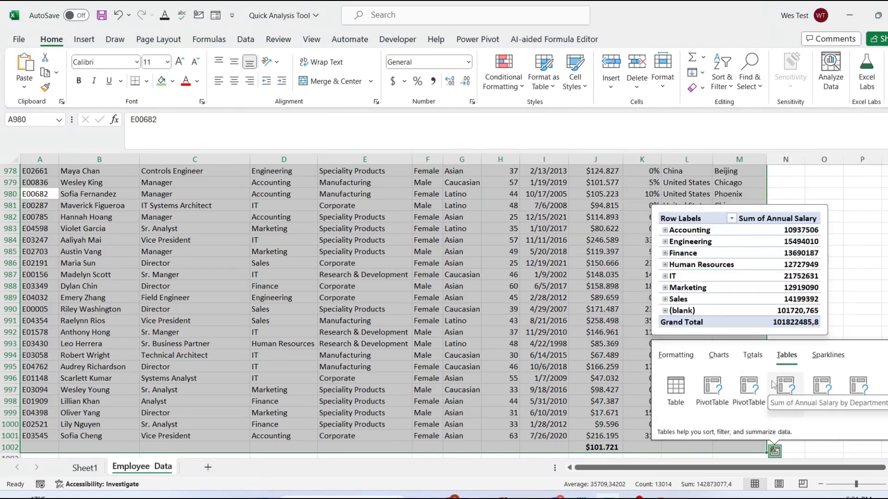
mouse_move(822, 384)
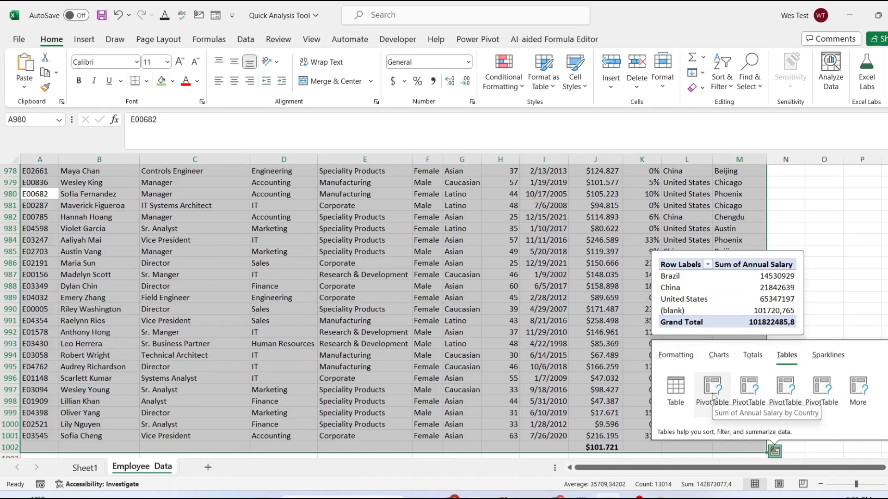
left_click(713, 390)
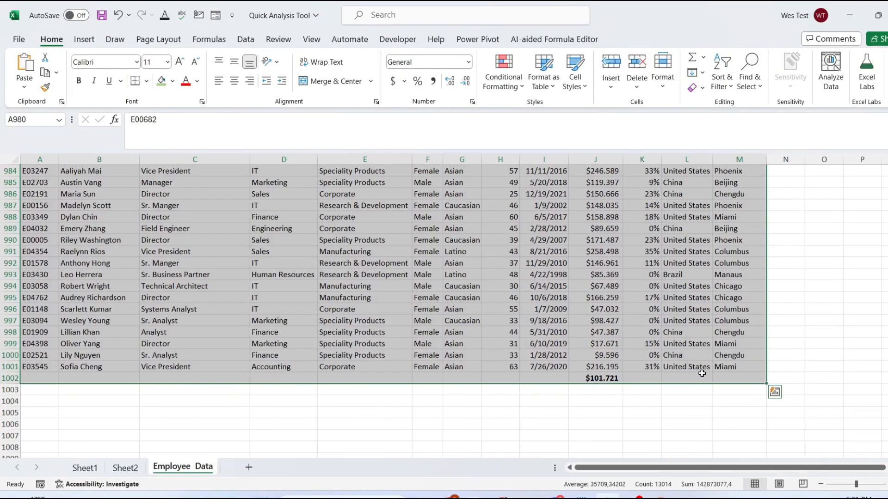
View the Quick Analysis sparkline options for the selected employee data, leaving without inserting any.
left_click(774, 392)
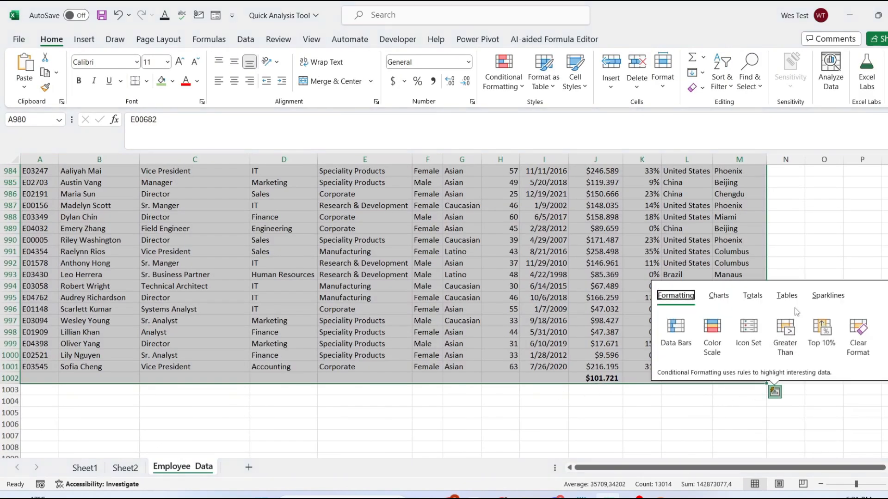
left_click(817, 300)
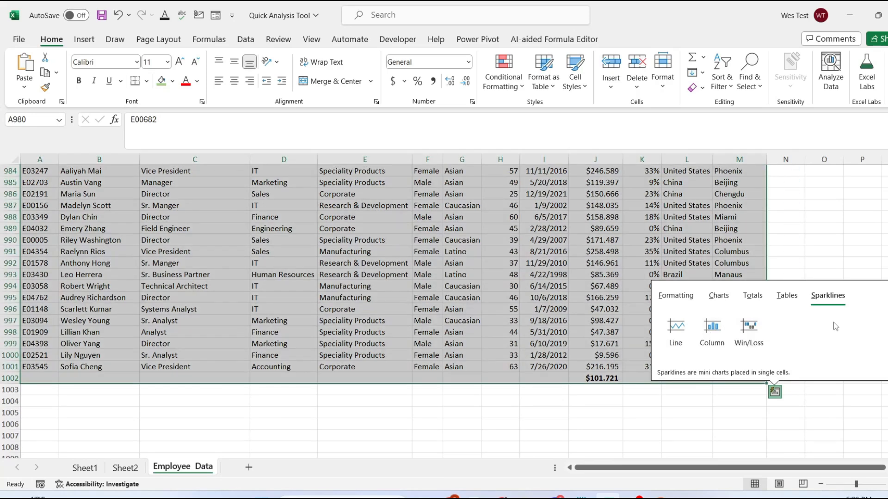
left_click(692, 405)
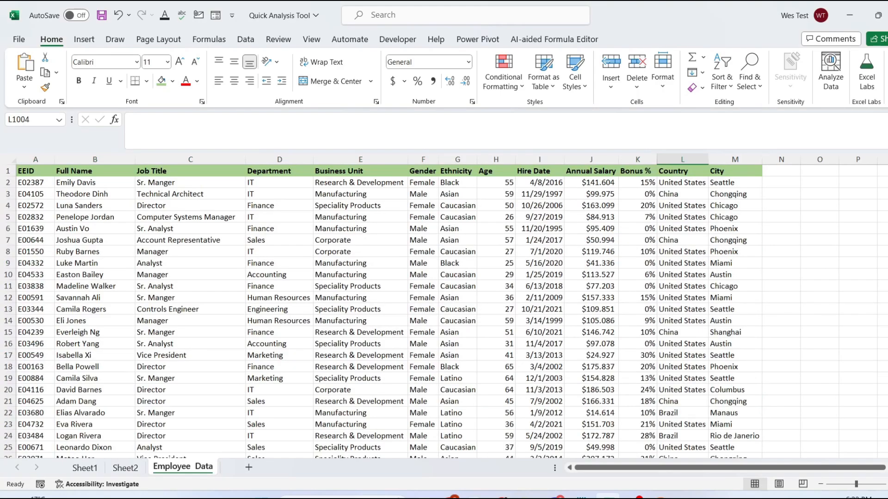